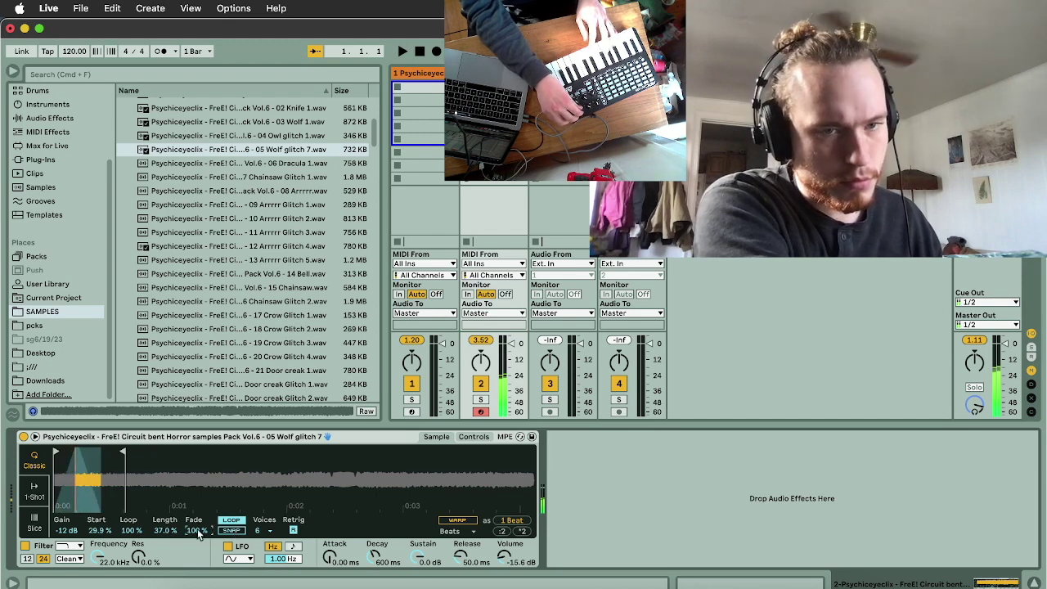
Place an LFO before the Auto Filter on the Wolf glitch track, map it to the sample start and set its maximum to 51%
left_click(473, 437)
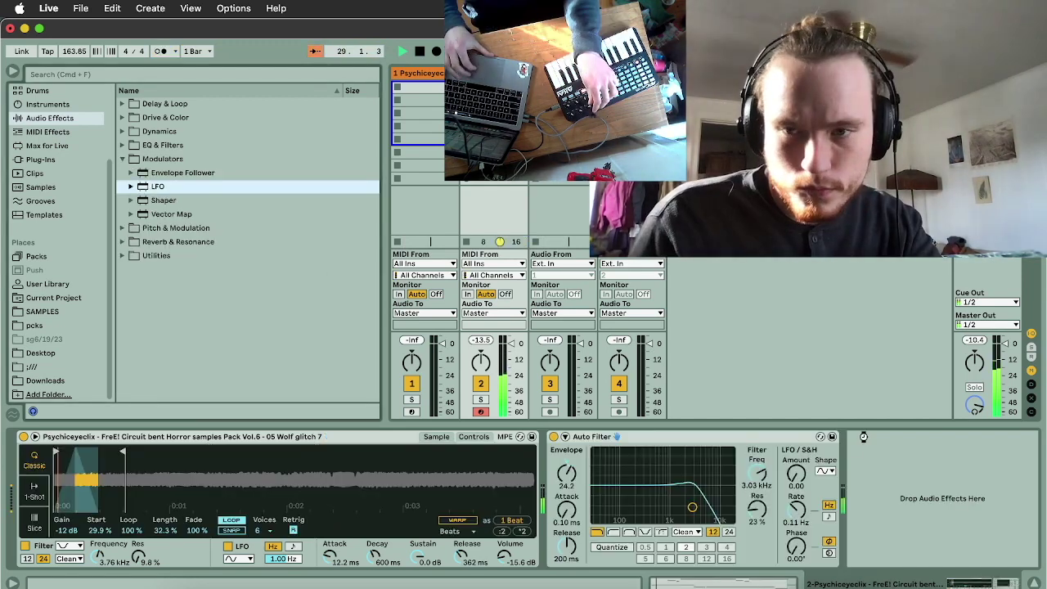
left_click_drag(880, 438, 578, 471)
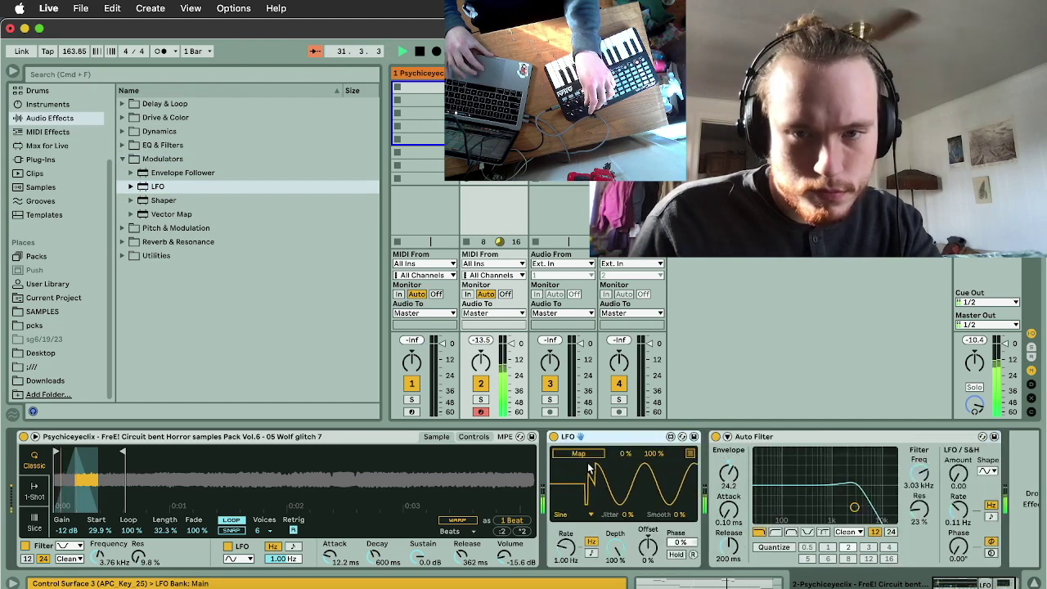
left_click(97, 530)
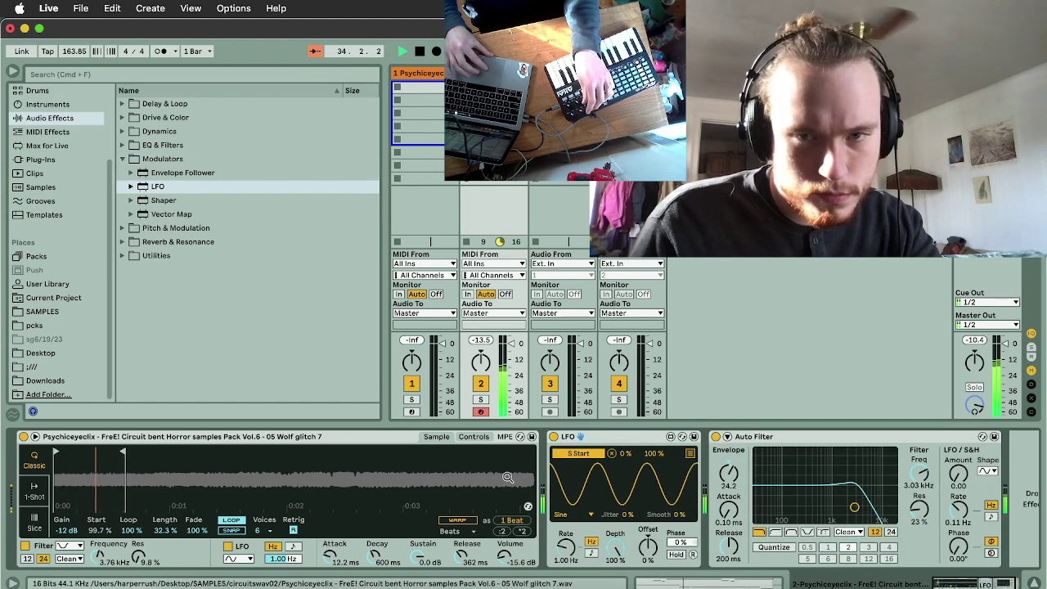
left_click_drag(661, 454, 653, 460)
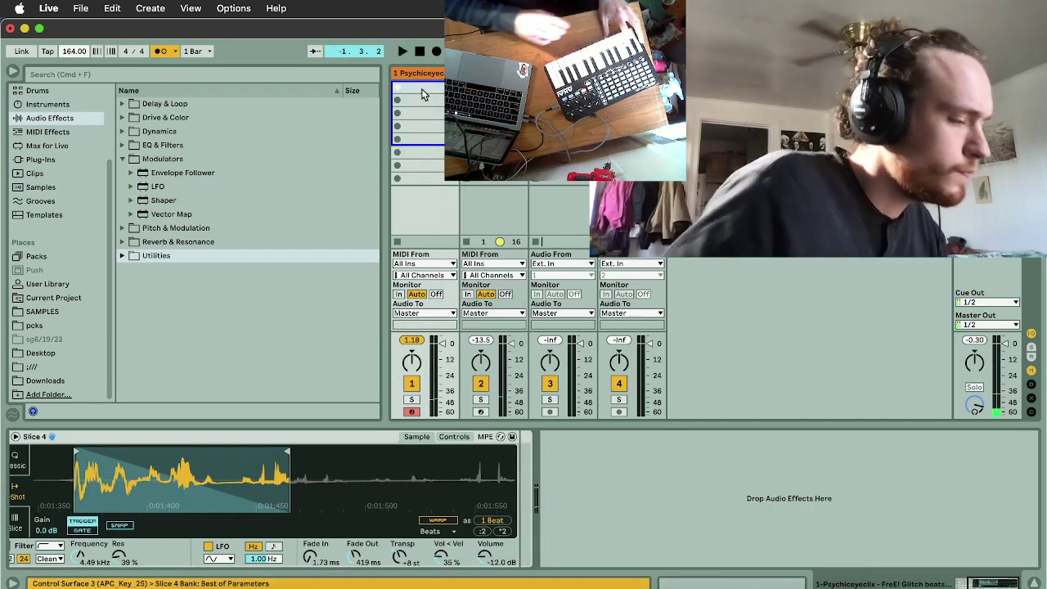
Record a clip into the first slot of track 1 and save the set in the ;/// Project folder
left_click(422, 90)
left_click(422, 93)
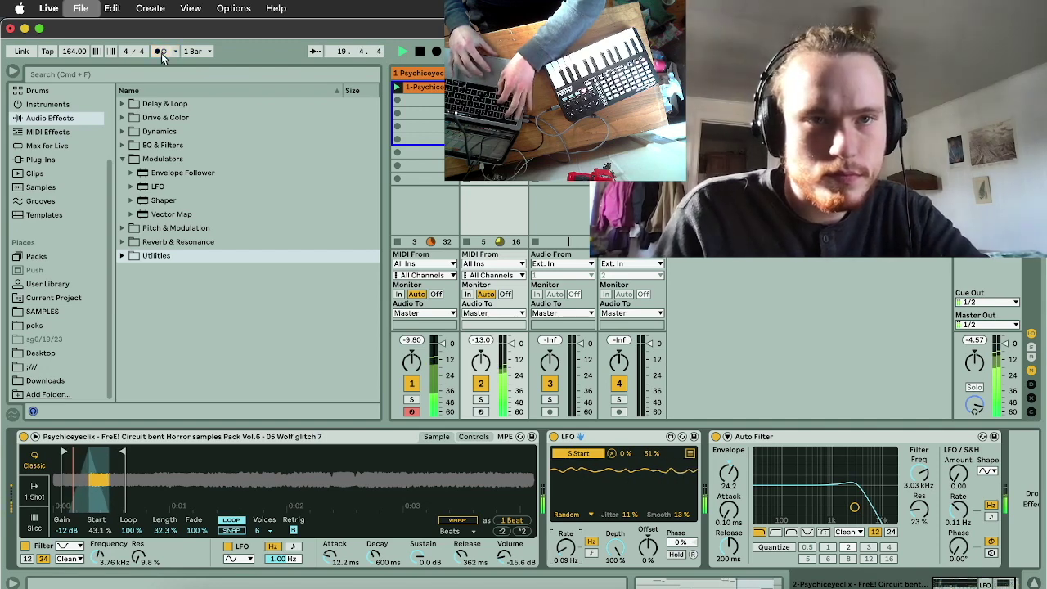
key("super+s")
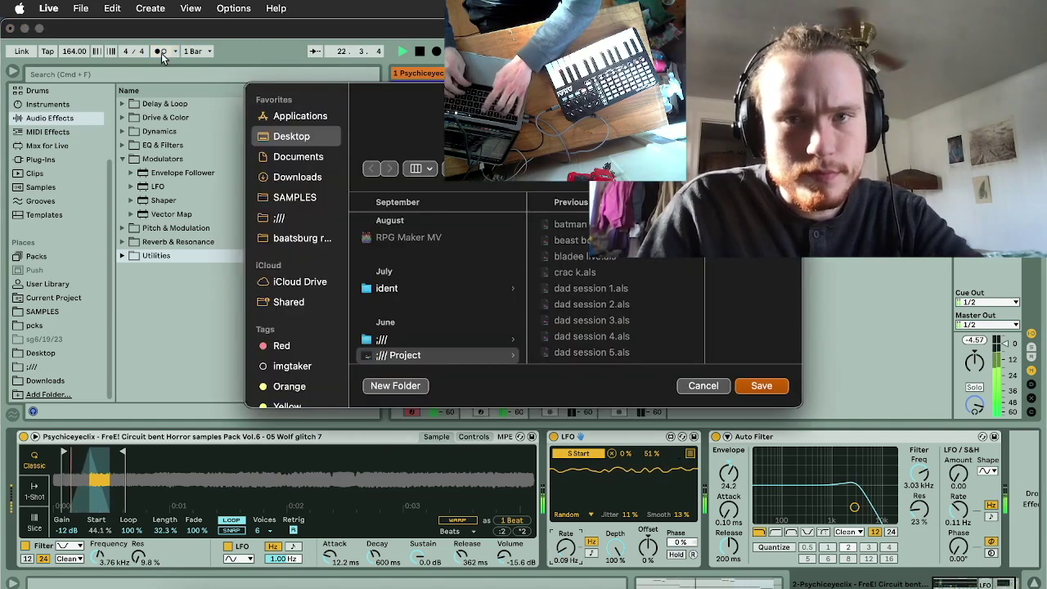
key("Return")
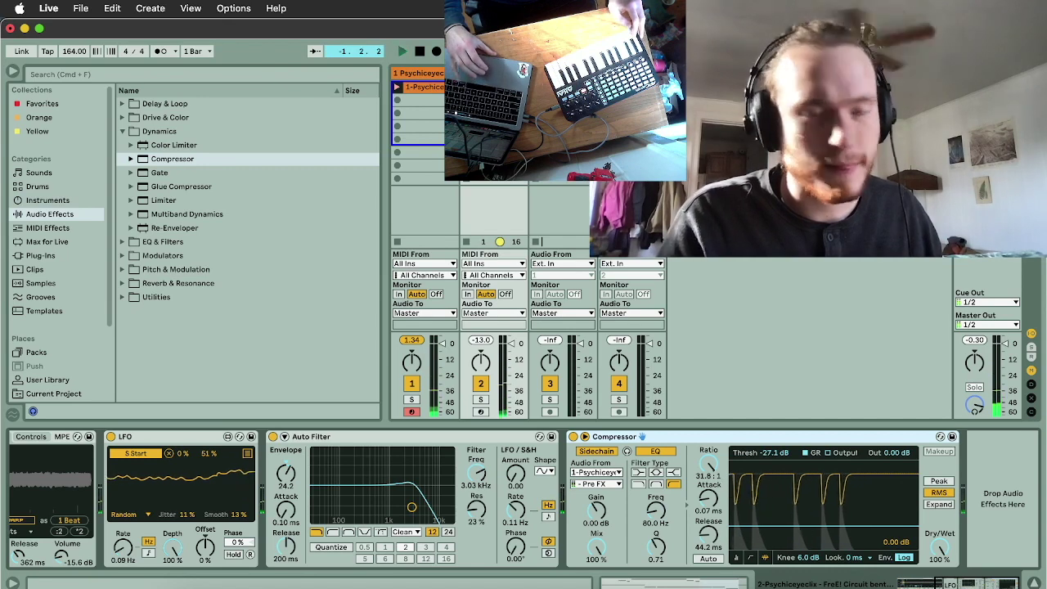
Audition the clap samples in the Possesion Kit down to Ghost Clap.wav
key("space")
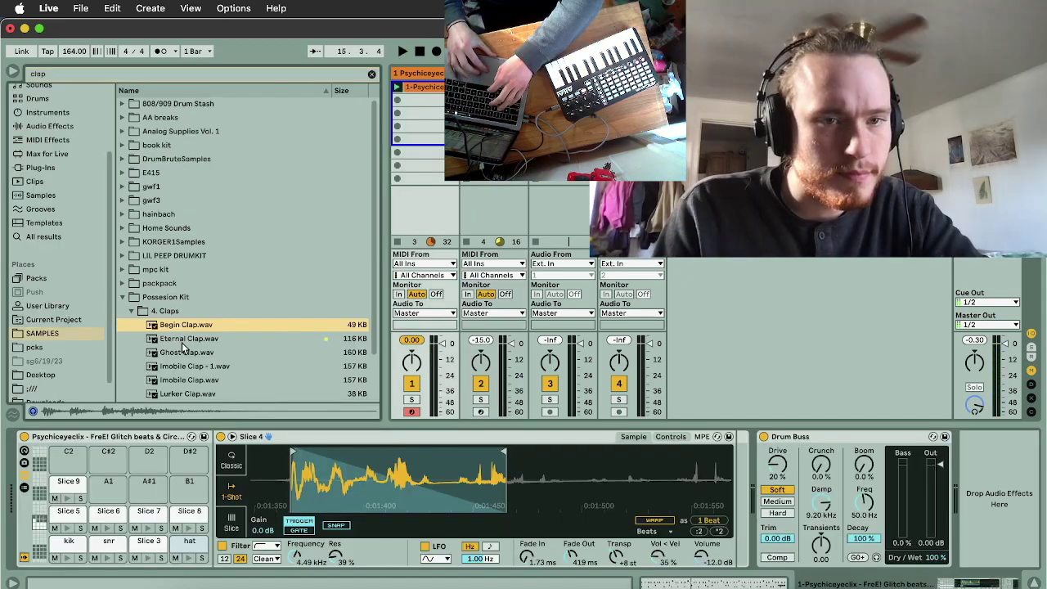
key("Down")
key("Down")
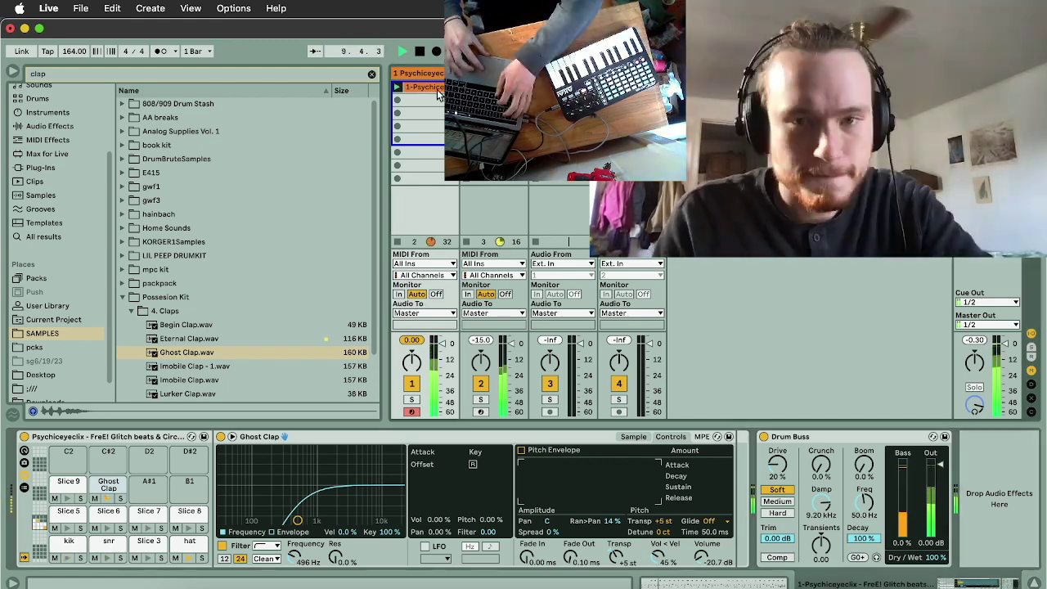
Adjust the C1 note ending near bar 4.2 in the Wolf glitch clip and load Lucid 808 - D.wav onto the new MIDI track
key("shift+Tab")
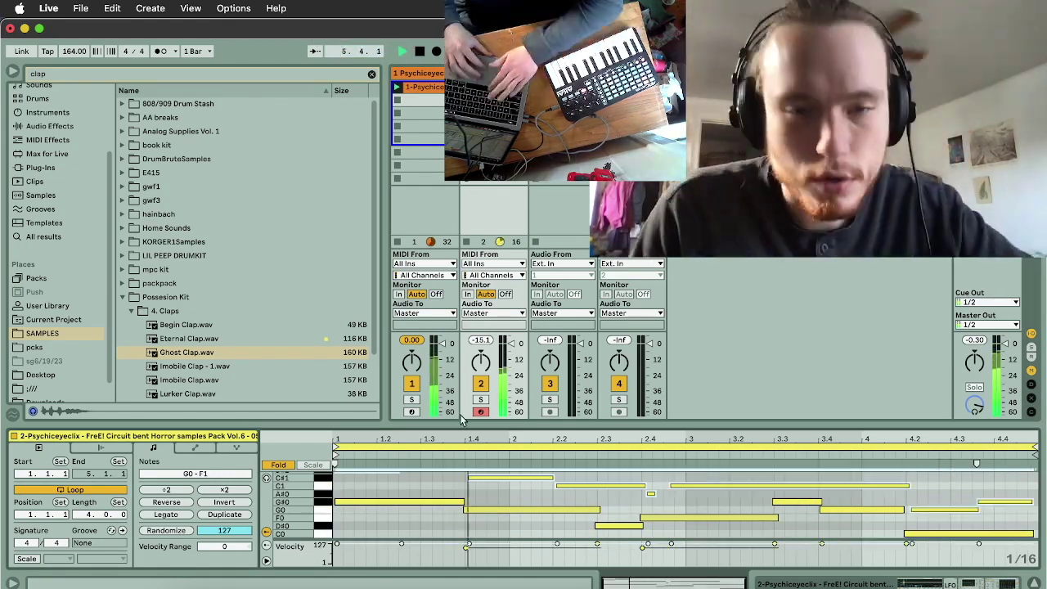
left_click_drag(907, 486, 967, 497)
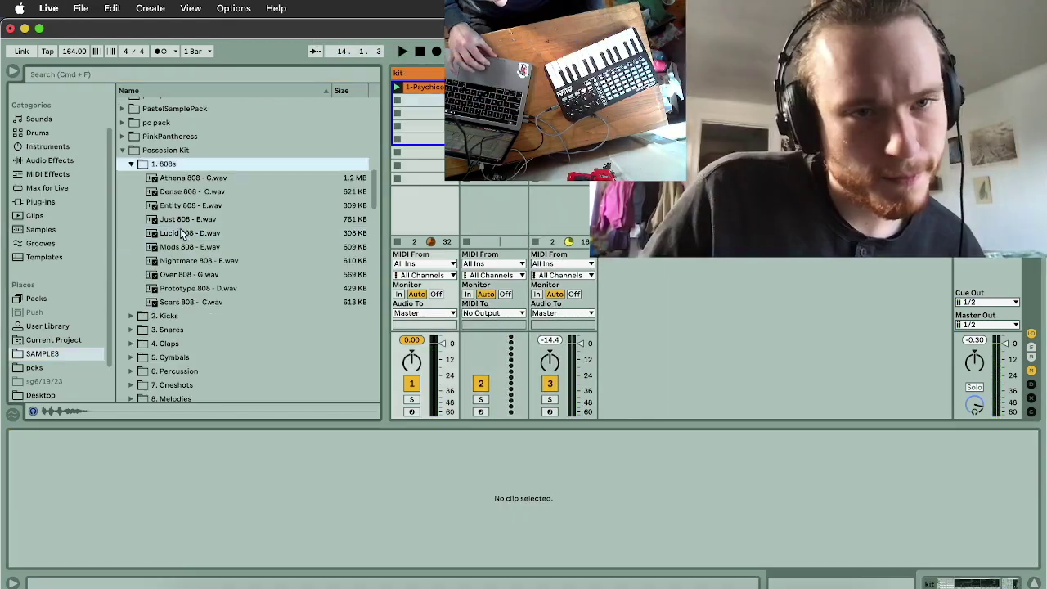
double_click(181, 233)
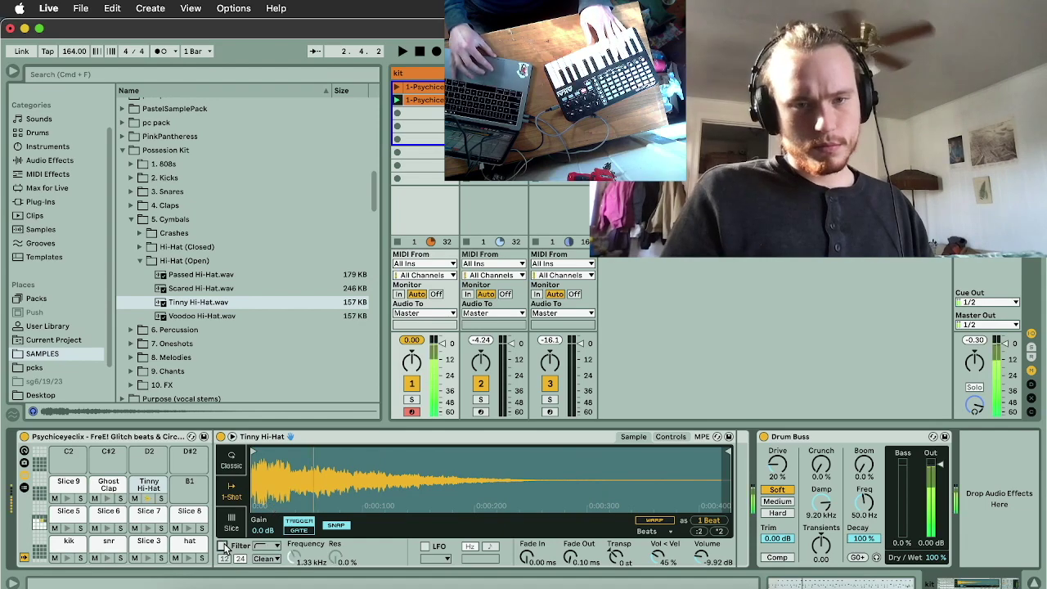
left_click(223, 547)
left_click(223, 531)
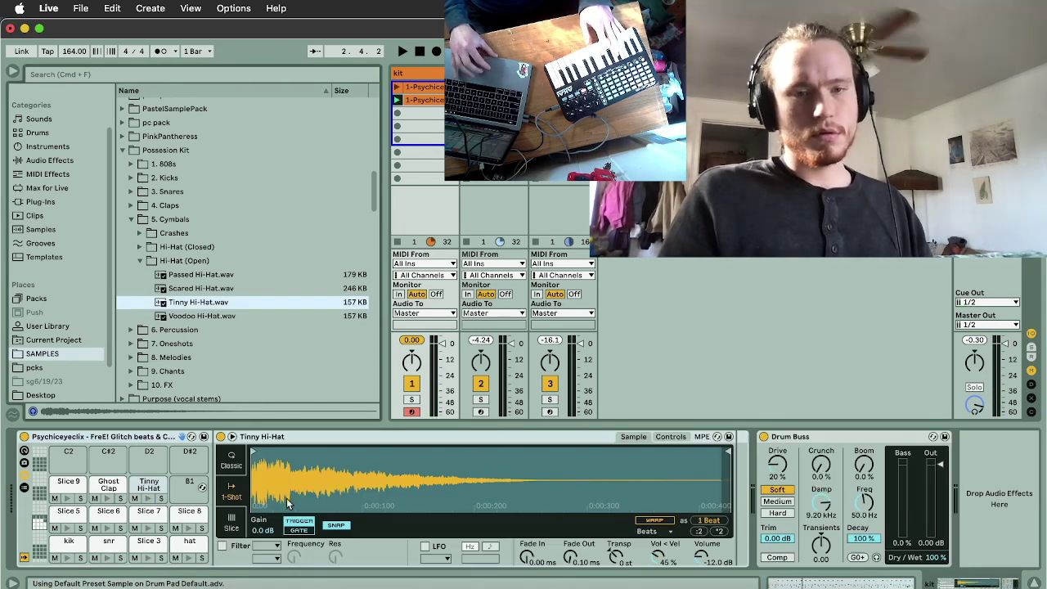
left_click(227, 463)
Delete the Tinny Hi-Hat pad from the drum rack and load Tinny Hi-Hat.wav onto a new MIDI track
left_click(156, 478)
key("Delete")
key("super+shift+t")
double_click(217, 302)
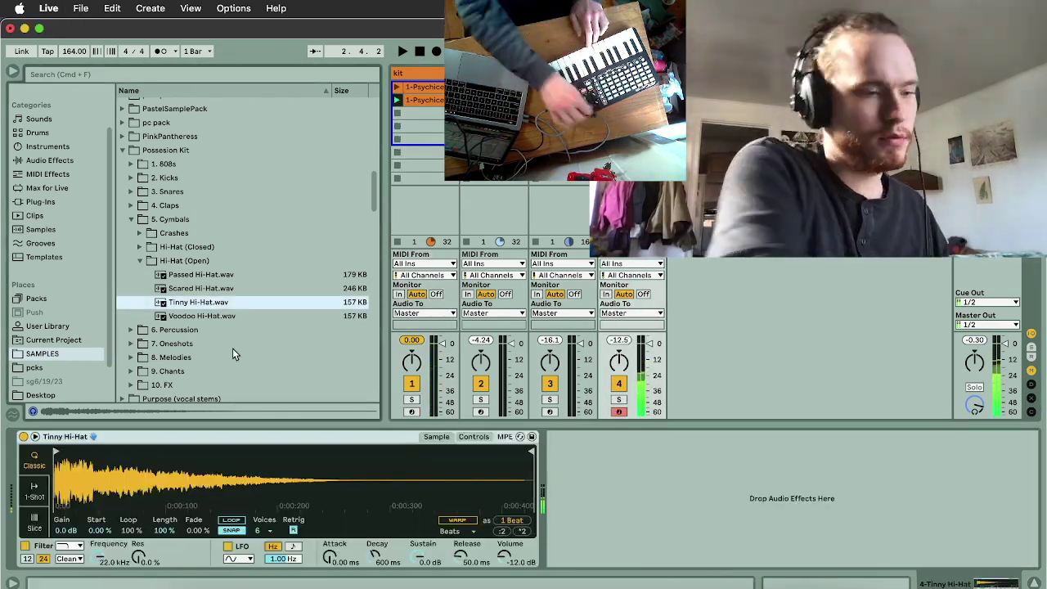
Choose a different filter type for the Tinny Hi-Hat sampler
left_click(69, 546)
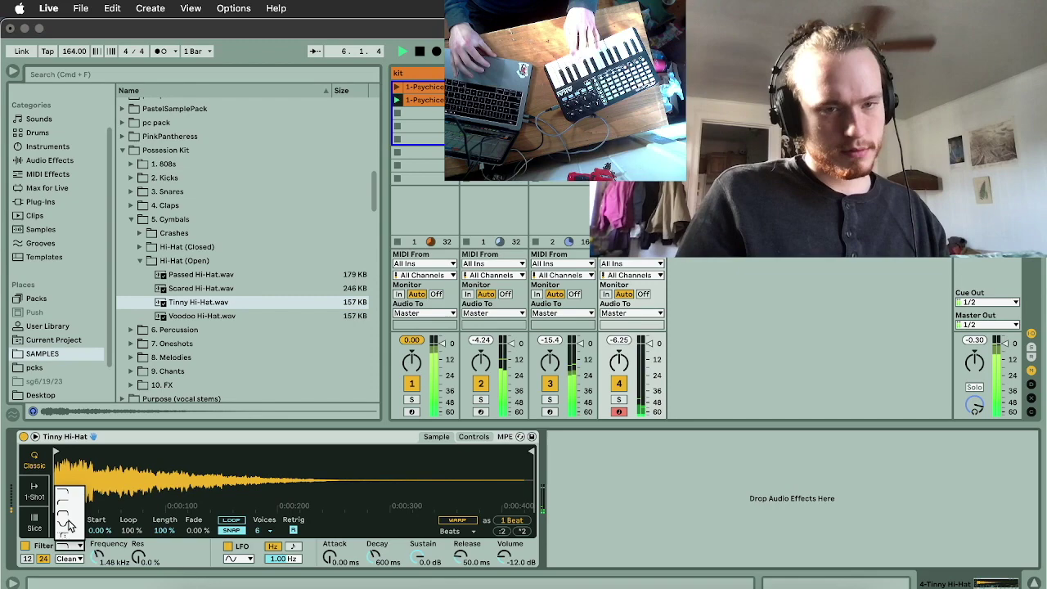
left_click(68, 524)
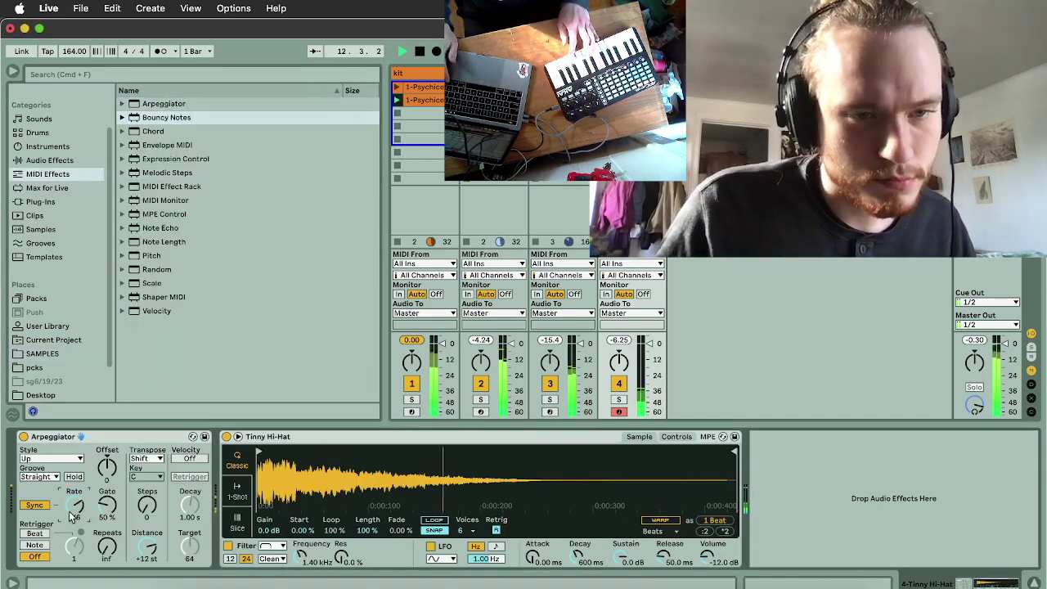
Add an LFO modulator to the Tinny Hi-Hat track and switch its rate to tempo sync
left_click(162, 160)
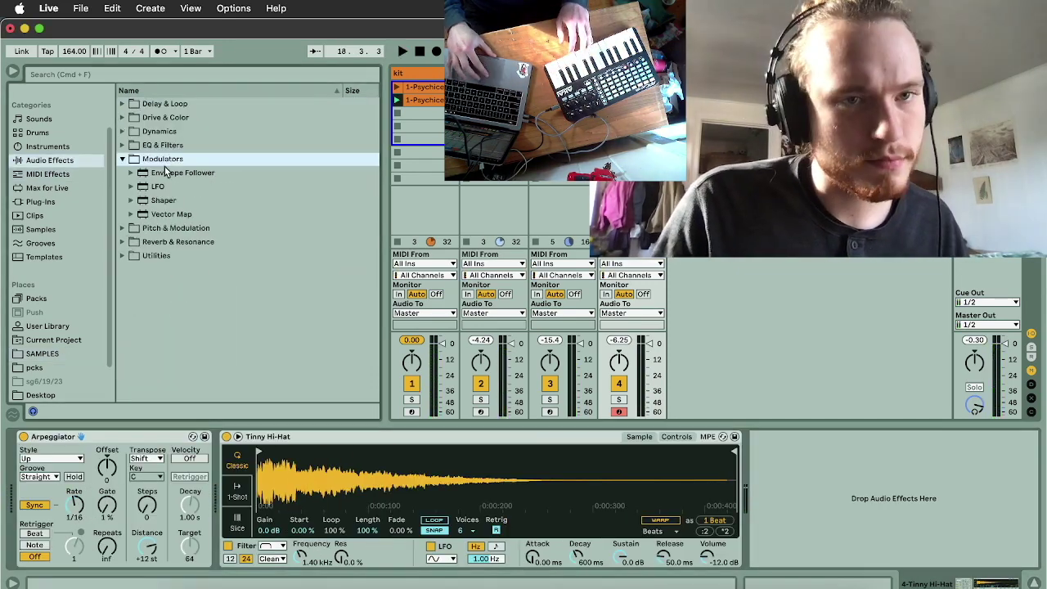
double_click(159, 186)
left_click(793, 555)
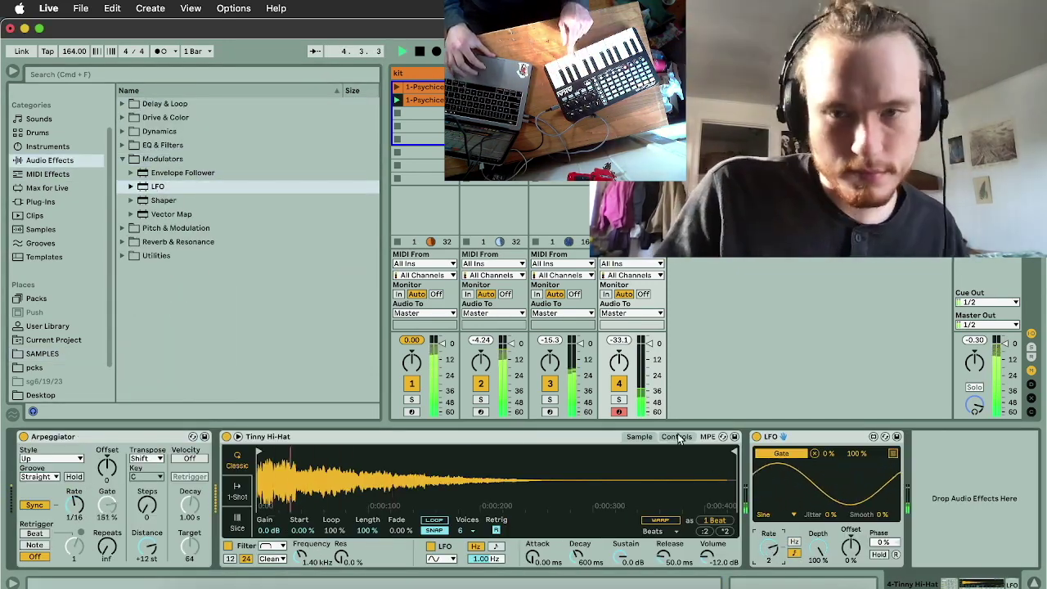
Show the Tinny Hi-Hat sampler's controls and add a Phaser-Flanger to its track
left_click(677, 437)
double_click(179, 216)
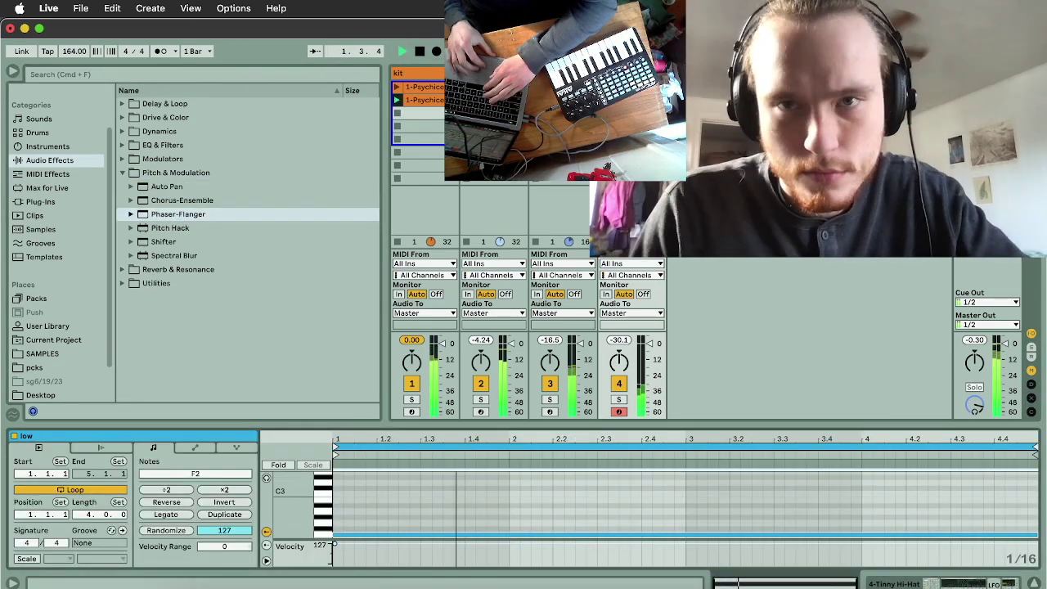
key("shift+Tab")
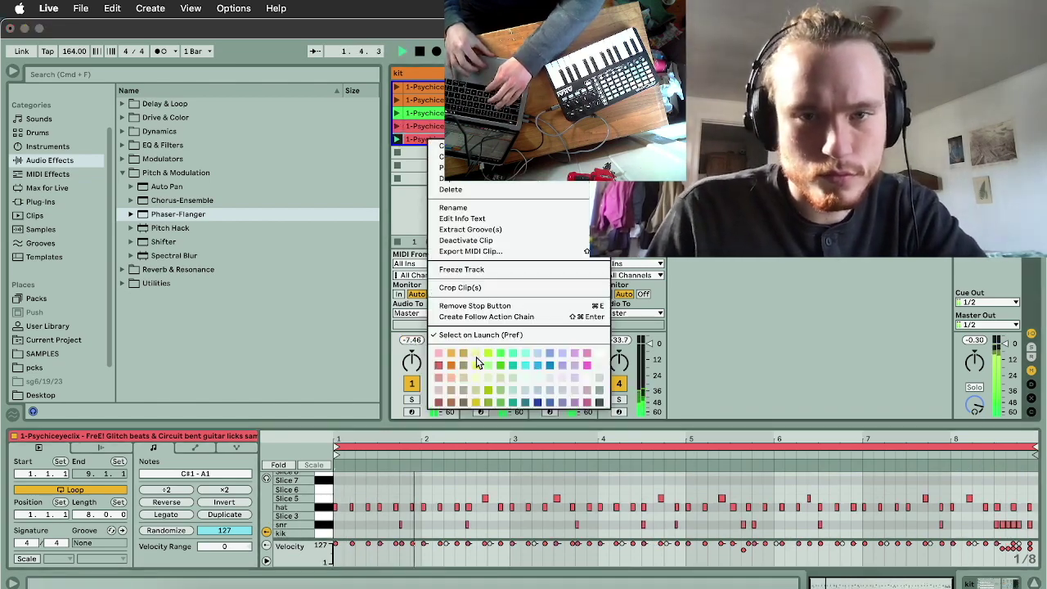
Colour the fifth drum clip on the kit track light yellow and insert a new MIDI track
left_click(475, 355)
key("super+shift+t")
Search the SAMPLES folder for "key" and load GS_CHRNCLS_2STP_136_Gm_Synth_Keys.wav onto the new MIDI track
left_click(134, 75)
type("key")
left_click(42, 344)
left_click(197, 159)
left_click(148, 119)
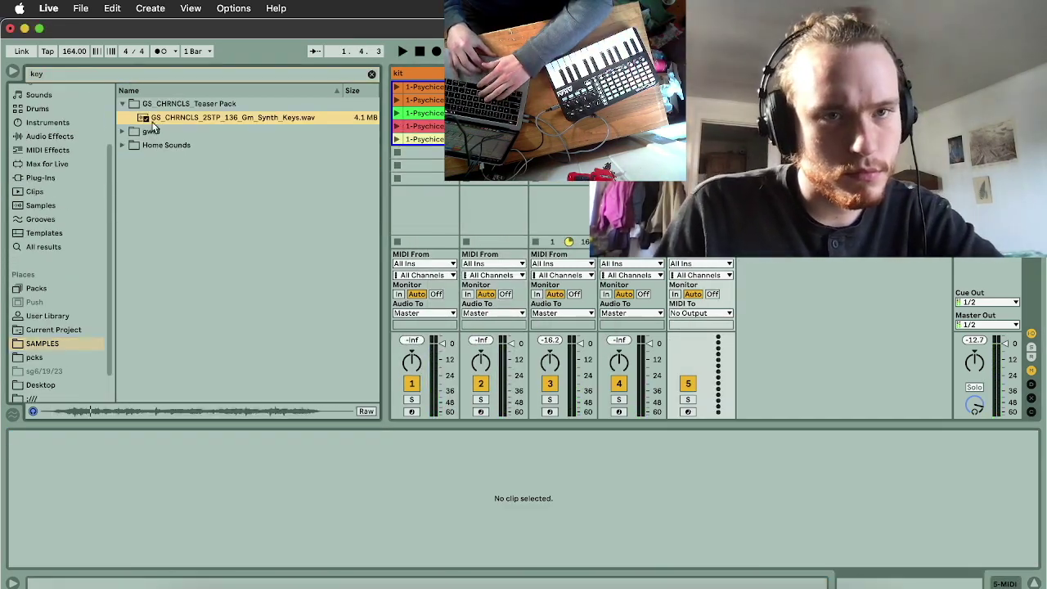
left_click_drag(148, 119, 241, 492)
left_click_drag(241, 492, 242, 495)
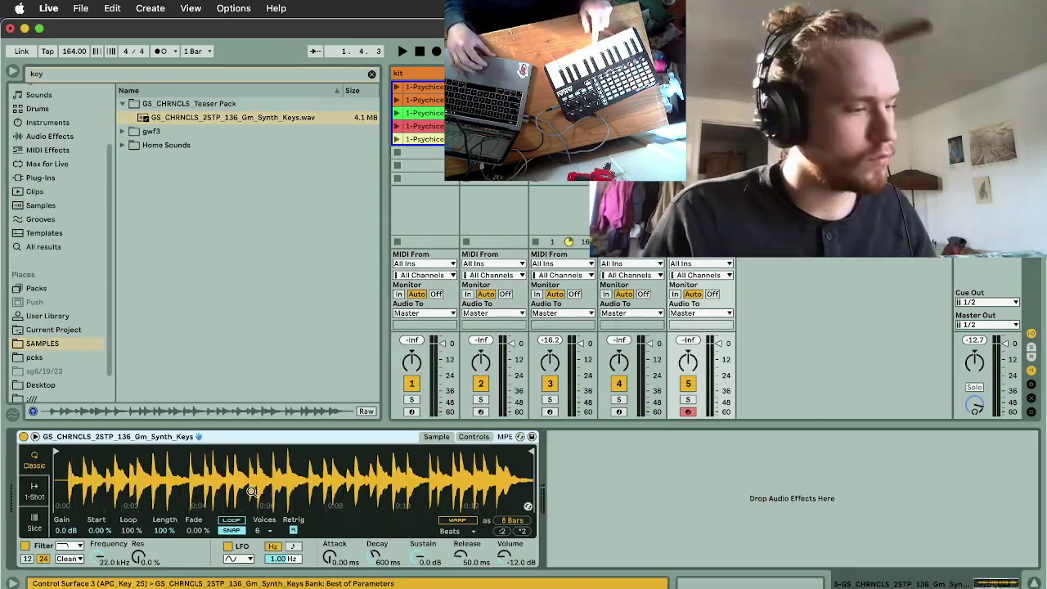
Trim the synth keys sample to a short single note and set its loop to 28.1%, length to 85.9% and fade to 100%
left_click_drag(533, 450, 269, 451)
left_click_drag(429, 454, 442, 454)
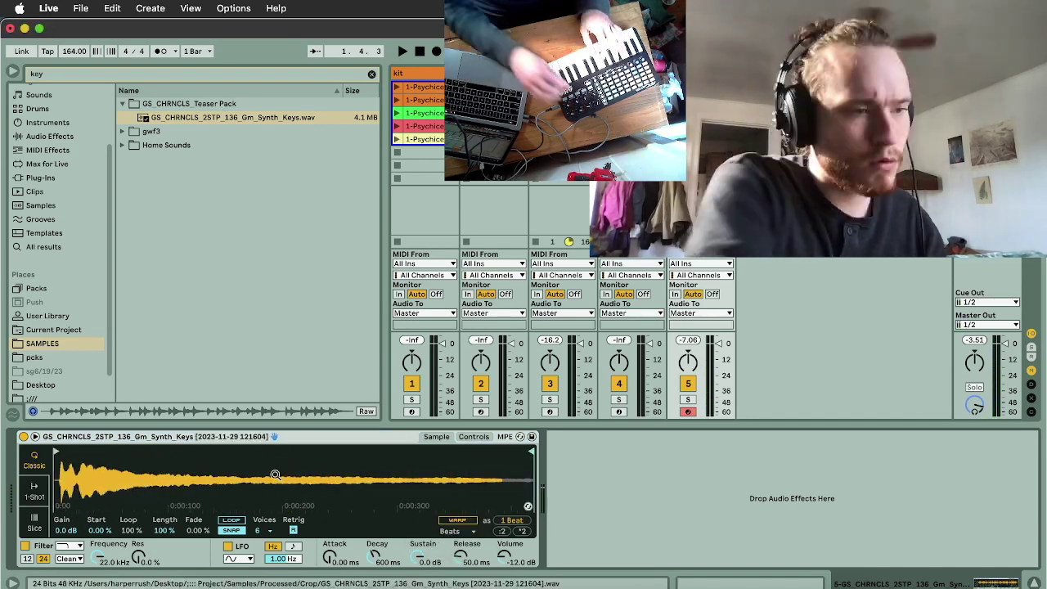
left_click_drag(131, 531, 132, 540)
left_click_drag(190, 534, 190, 524)
left_click_drag(131, 531, 130, 547)
left_click_drag(165, 531, 164, 543)
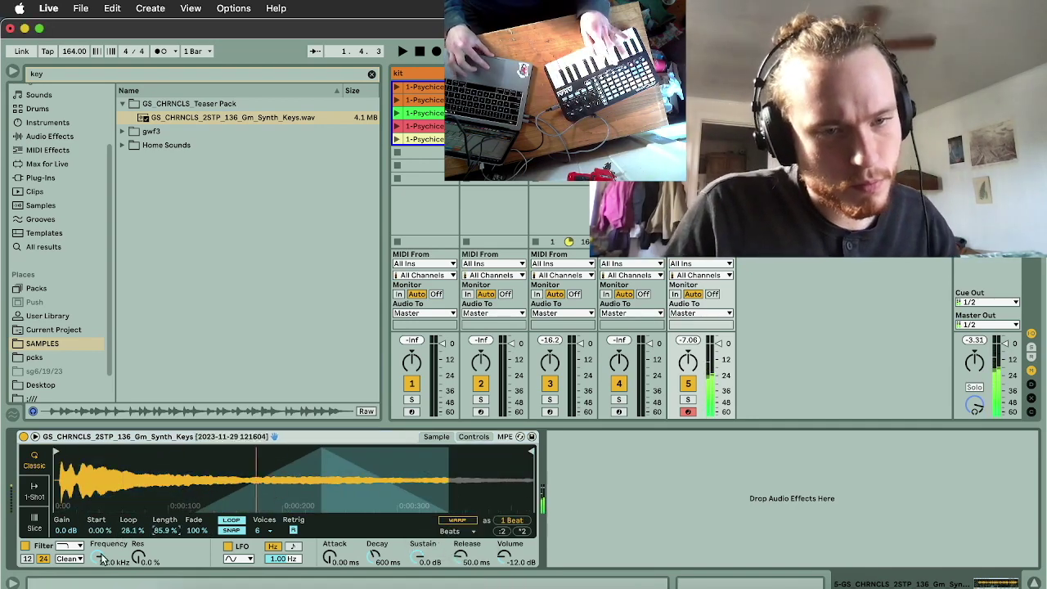
Set the synth keys sampler's sustain to -inf dB, show its controls and arm track 5 for recording
left_click_drag(419, 562, 419, 585)
left_click(474, 436)
left_click(481, 411)
left_click(50, 215)
left_click(688, 411)
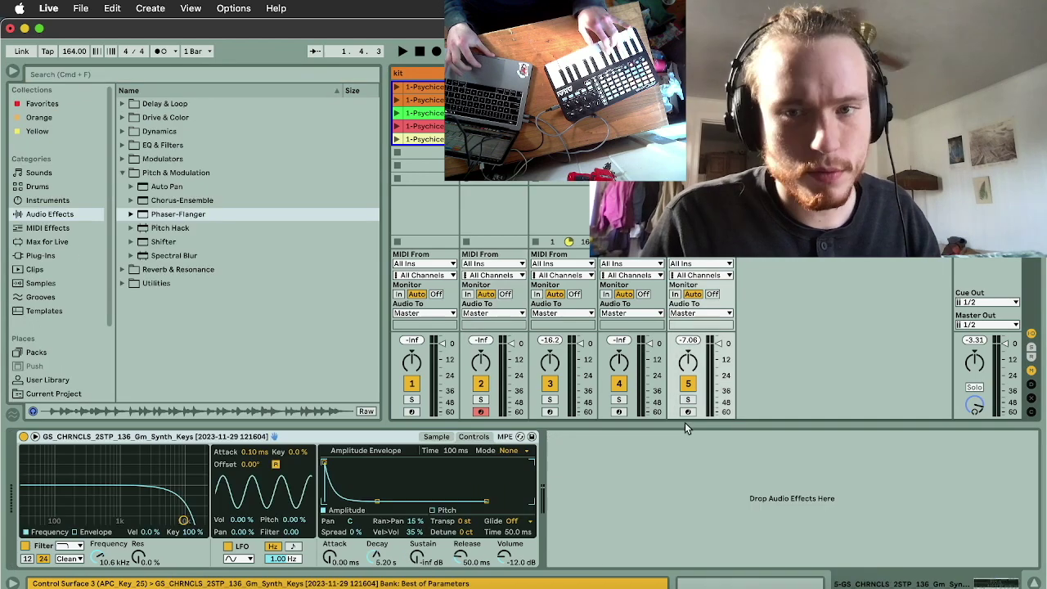
Transpose the synth keys sampler by -1 st with the help of a temporary Tuner, and delete the Tuner
left_click(123, 200)
double_click(162, 269)
left_click_drag(465, 522, 465, 528)
left_click(639, 439)
key("Delete")
key("space")
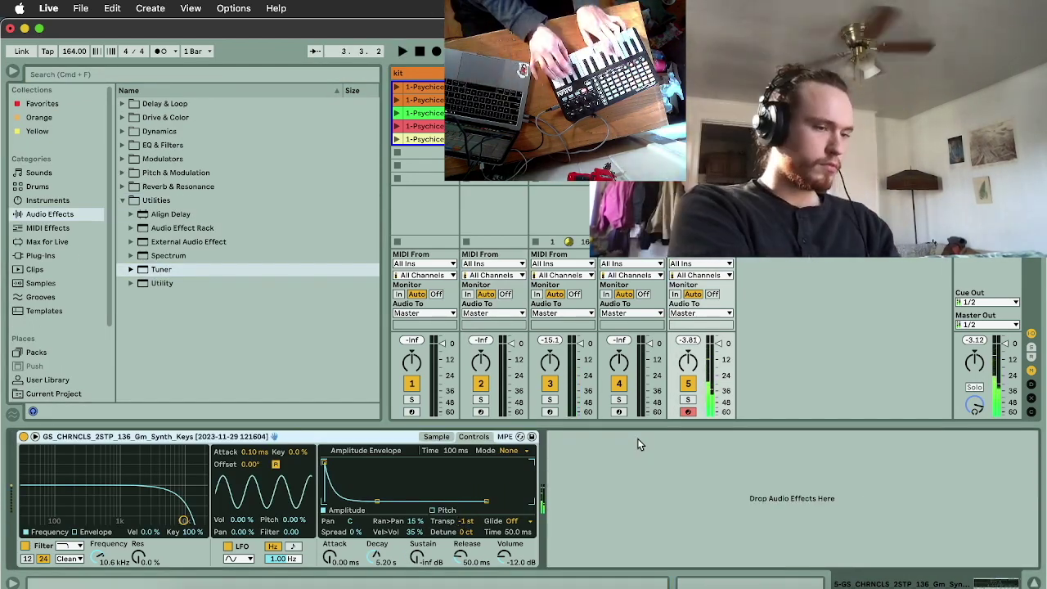
Play the set and inspect the recorded notes in the synth keys clip
key("space")
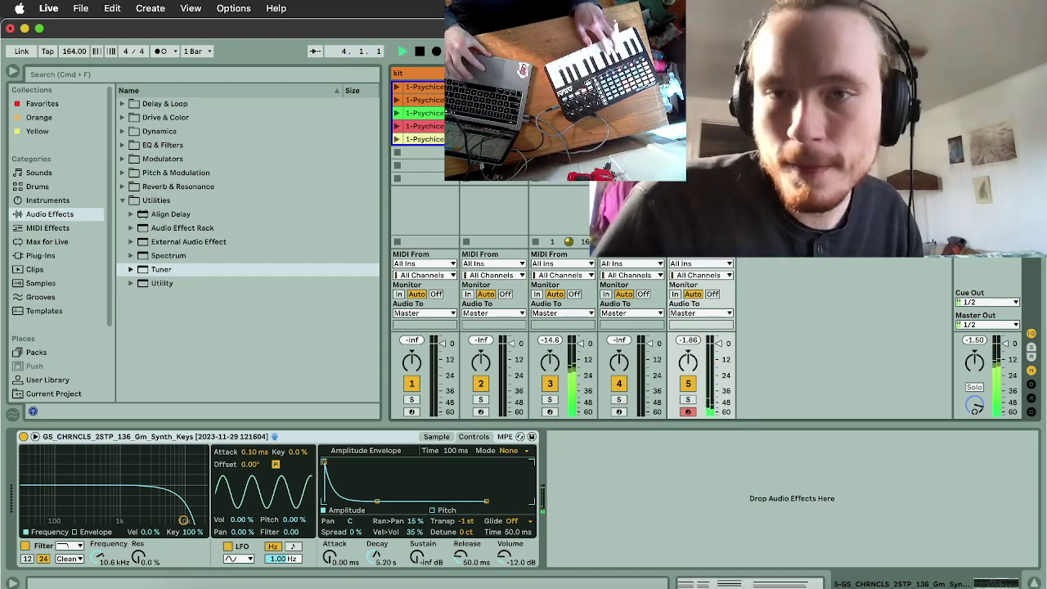
key("shift+Tab")
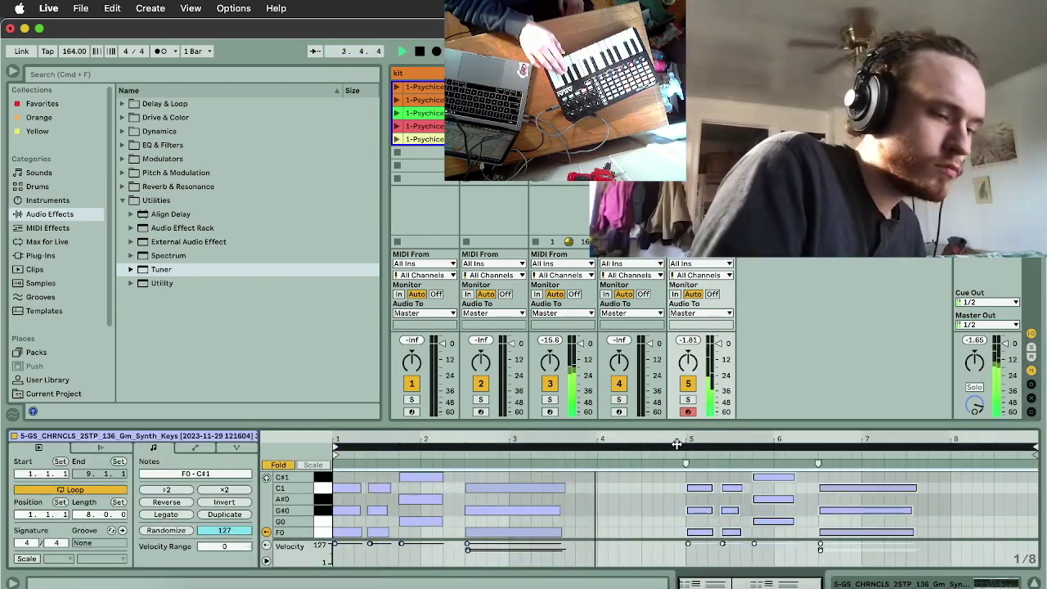
key("shift+Tab")
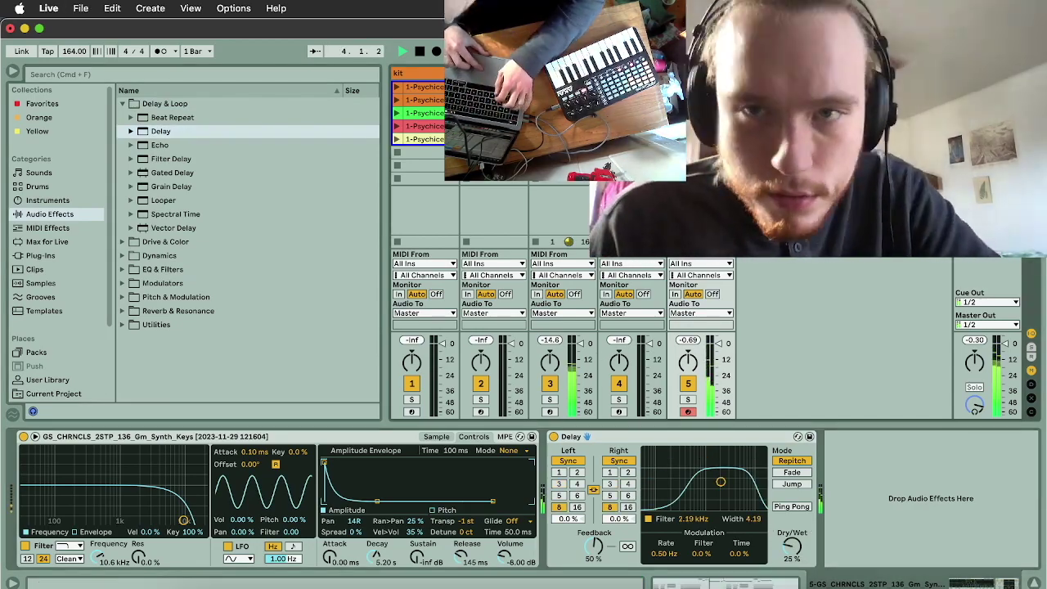
Insert an empty scene above the existing clips and save the set
key("super+i")
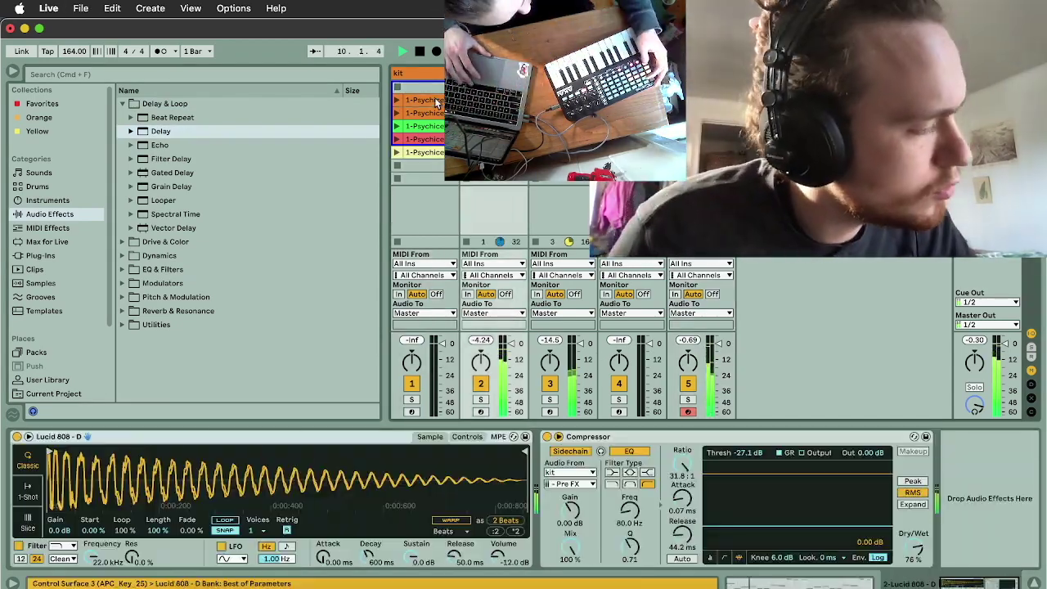
key("super+s")
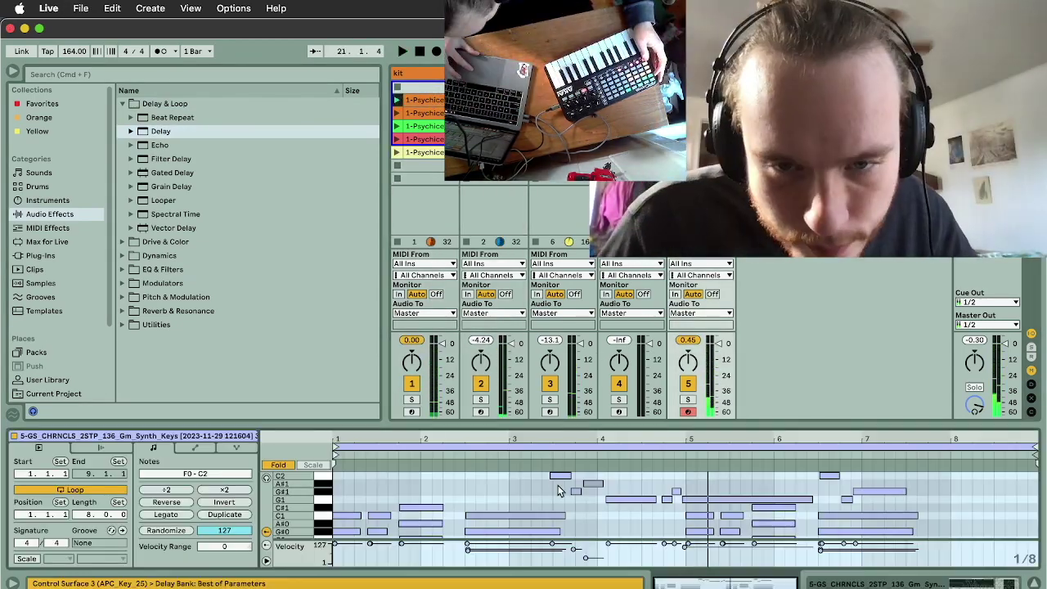
Select the A#1 note near bar 3.4 and the G1 note at bar 5 in the synth keys clip
left_click(594, 485)
left_click(693, 502)
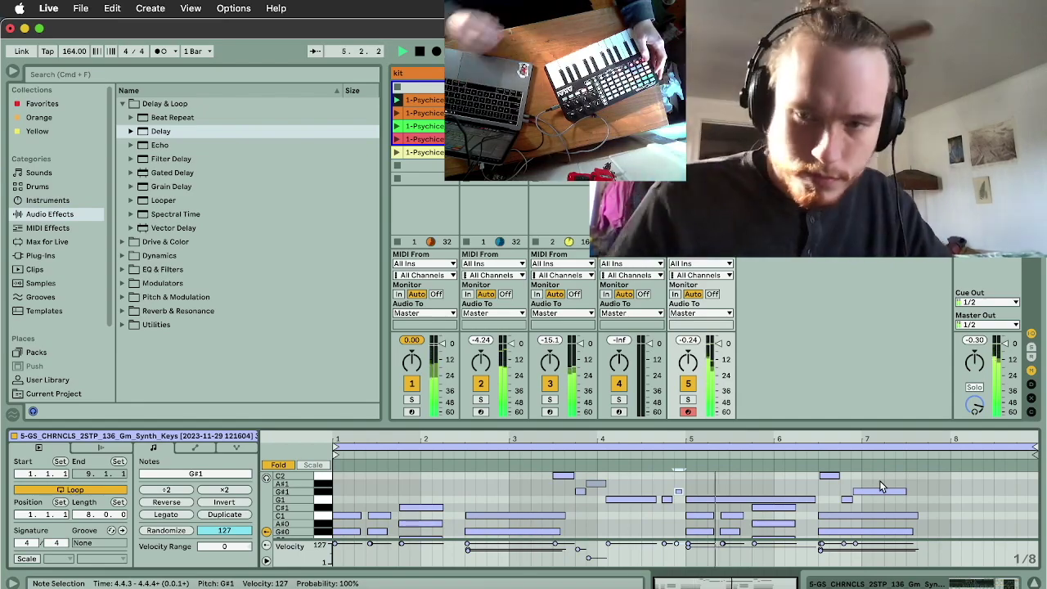
Recolour the synth keys clip on track 5 and switch to the arrangement to follow its recording
key("Tab")
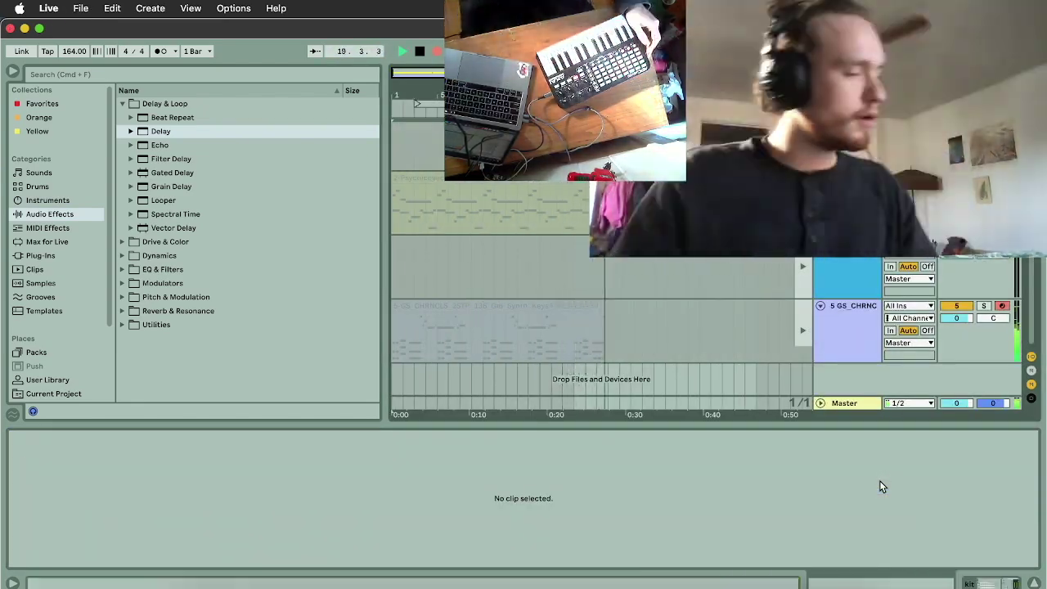
key("Tab")
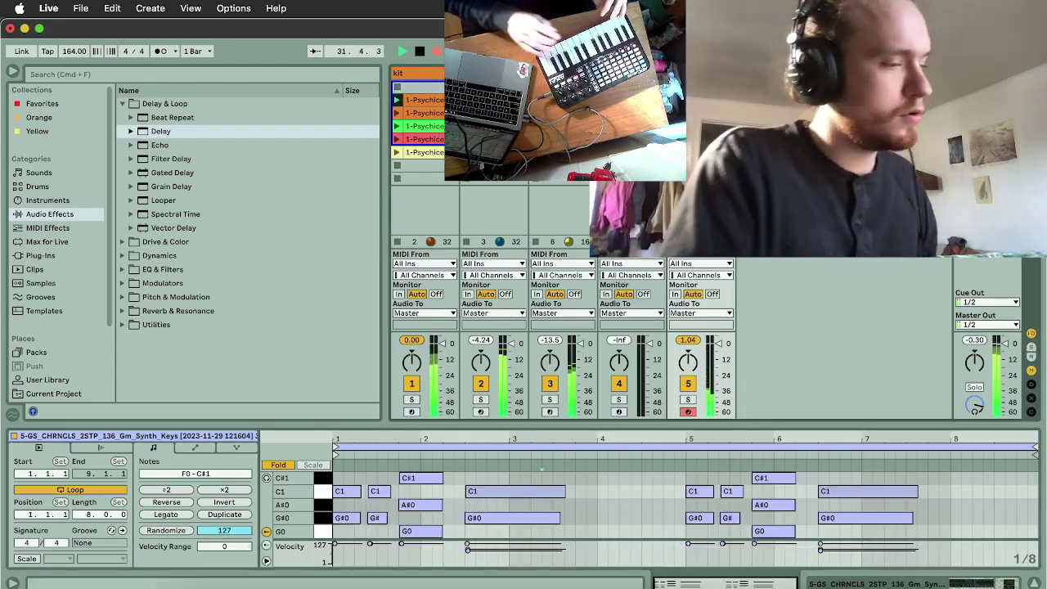
right_click(707, 108)
left_click(850, 324)
key("Tab")
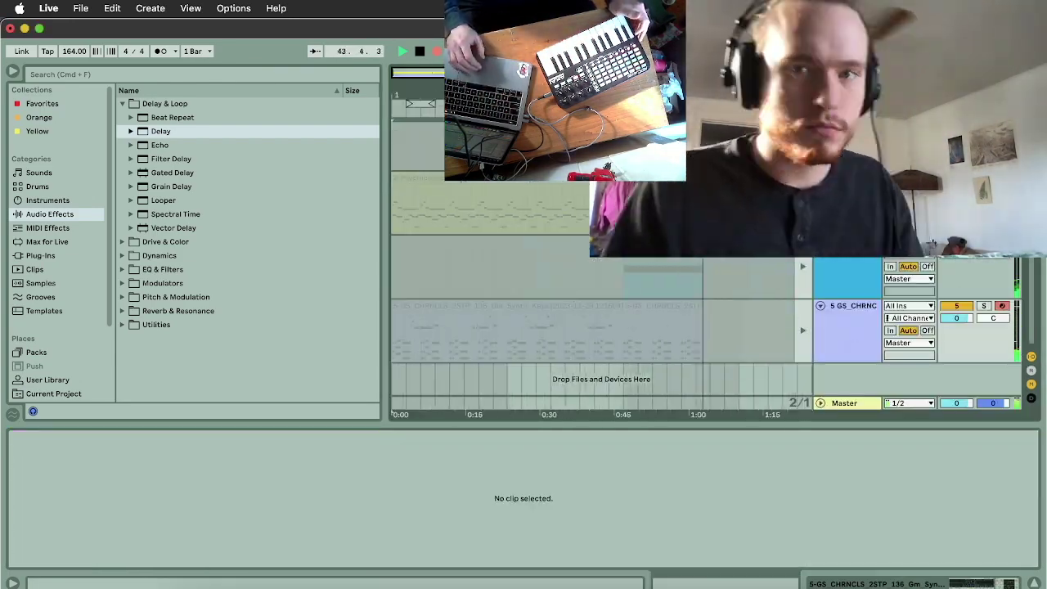
Finish recording the set into the arrangement and play the recorded result back from bar 33
scroll(684, 264, "up", 1)
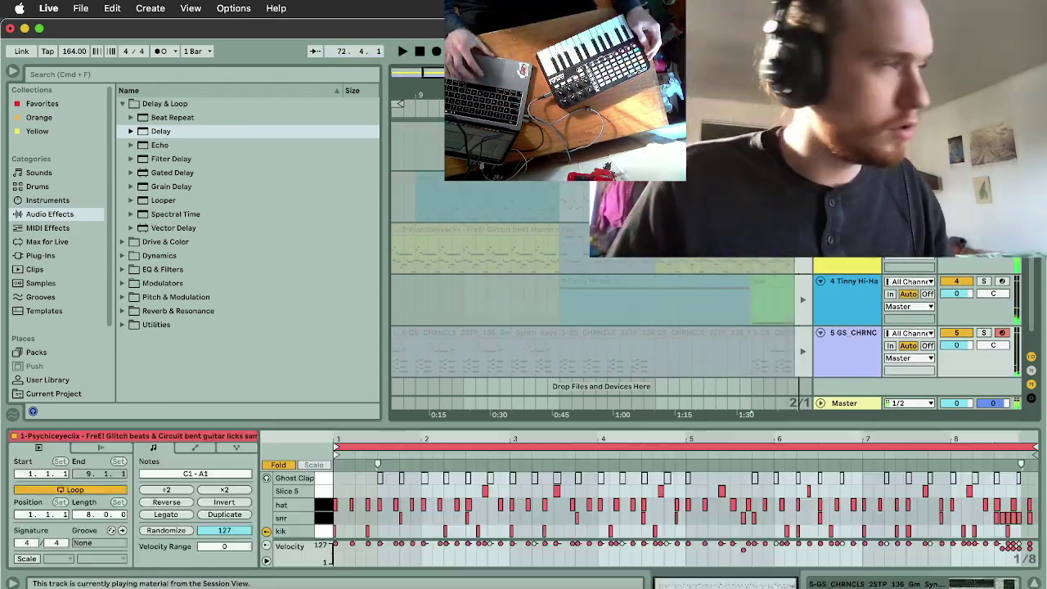
key("space")
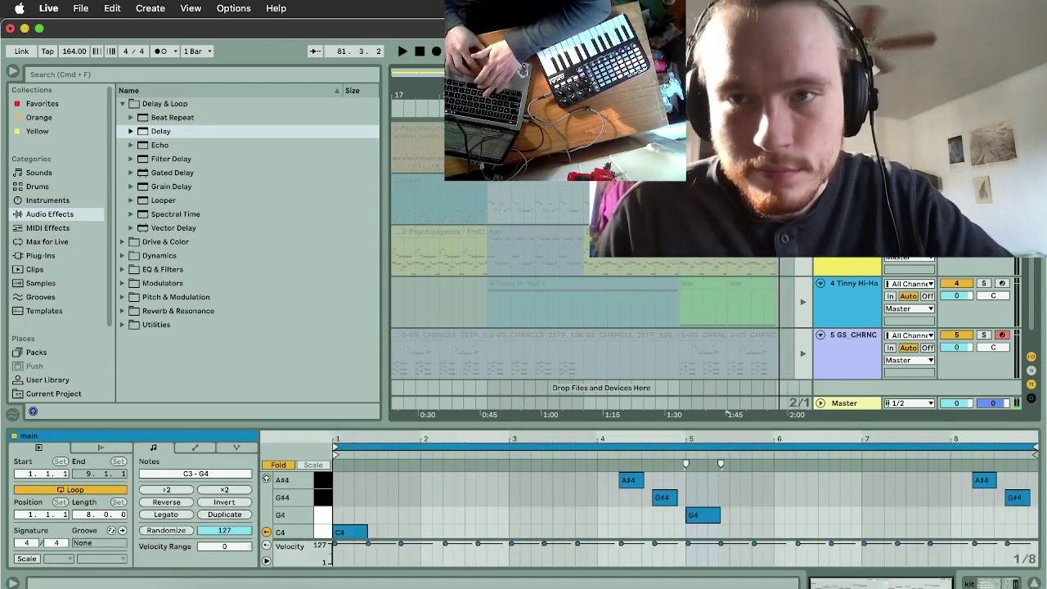
key("super+d")
key("space")
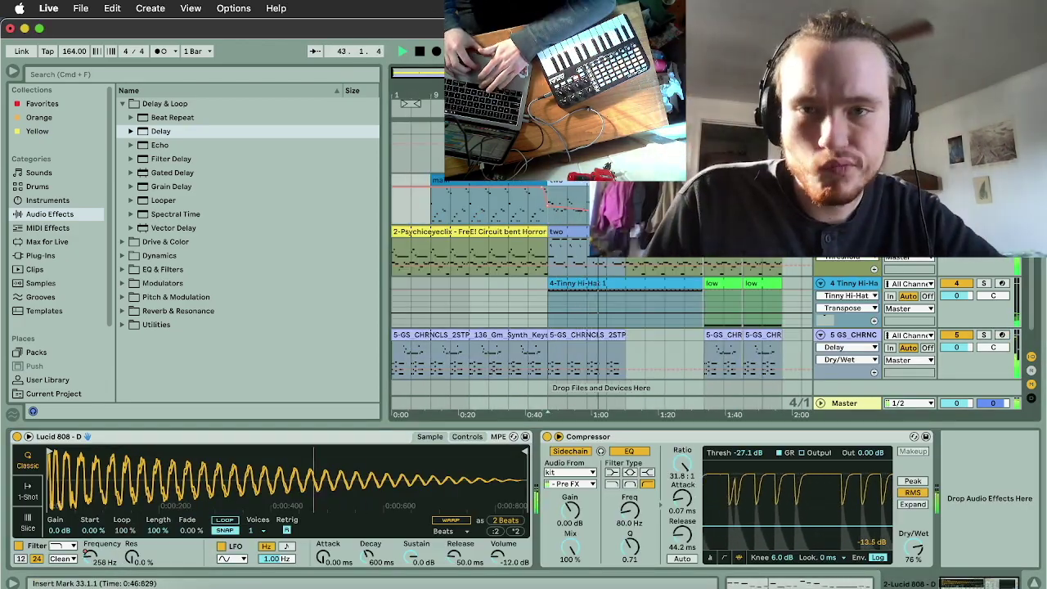
key("space")
left_click(576, 352)
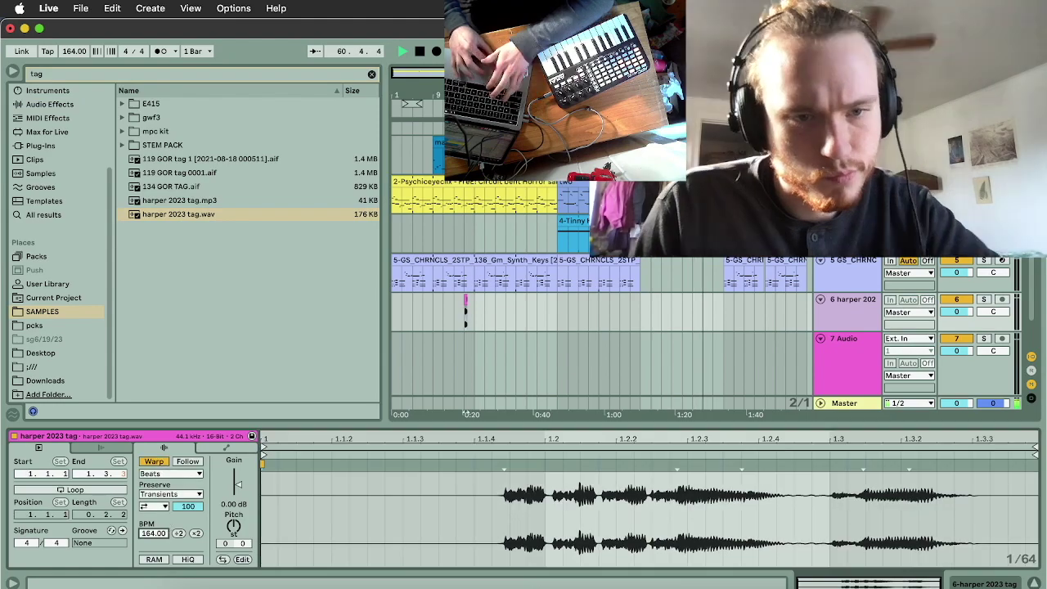
Set the harper 2023 tag clip's warp mode to Complex and add a Delay effect to its track
left_click(170, 473)
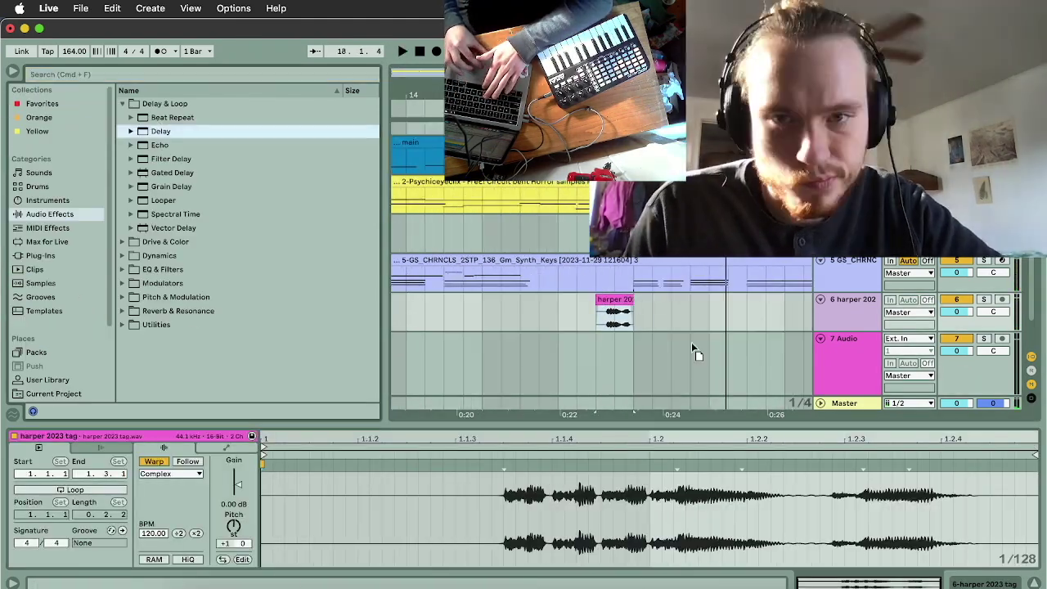
left_click_drag(692, 342, 655, 317)
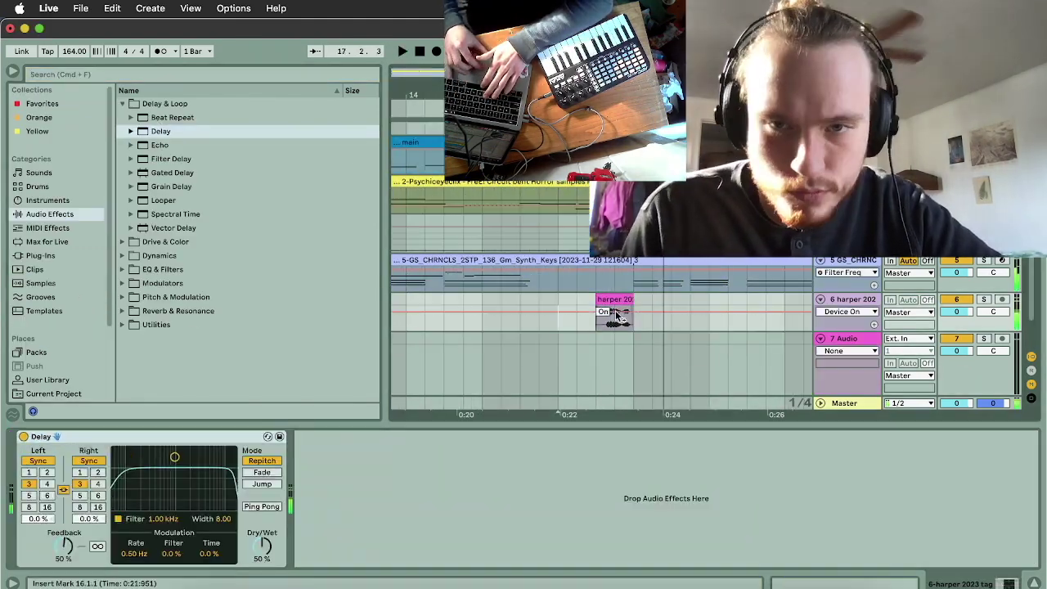
Set the tag track's Delay to a sync value of 4 on both channels with 70% feedback
mouse_move(615, 312)
left_mouse_down()
mouse_move(613, 324)
mouse_move(577, 299)
left_mouse_up()
left_click(64, 547)
left_click(483, 297)
left_click(478, 299)
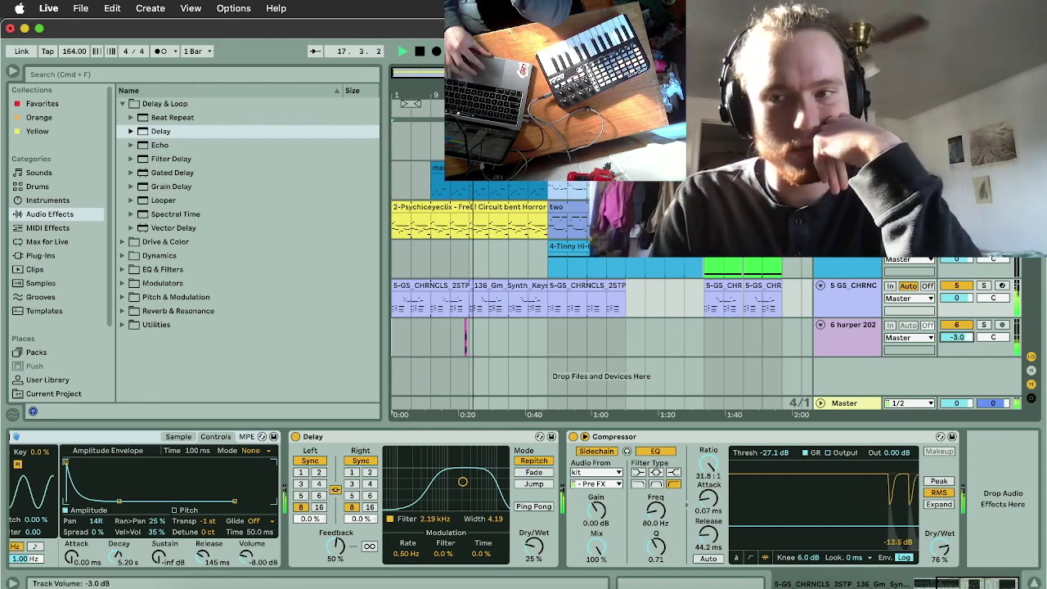
Lower the harper 2023 tag track's volume to -5 dB and save the set
left_click_drag(959, 340, 959, 360)
left_click(80, 8)
left_click(104, 150)
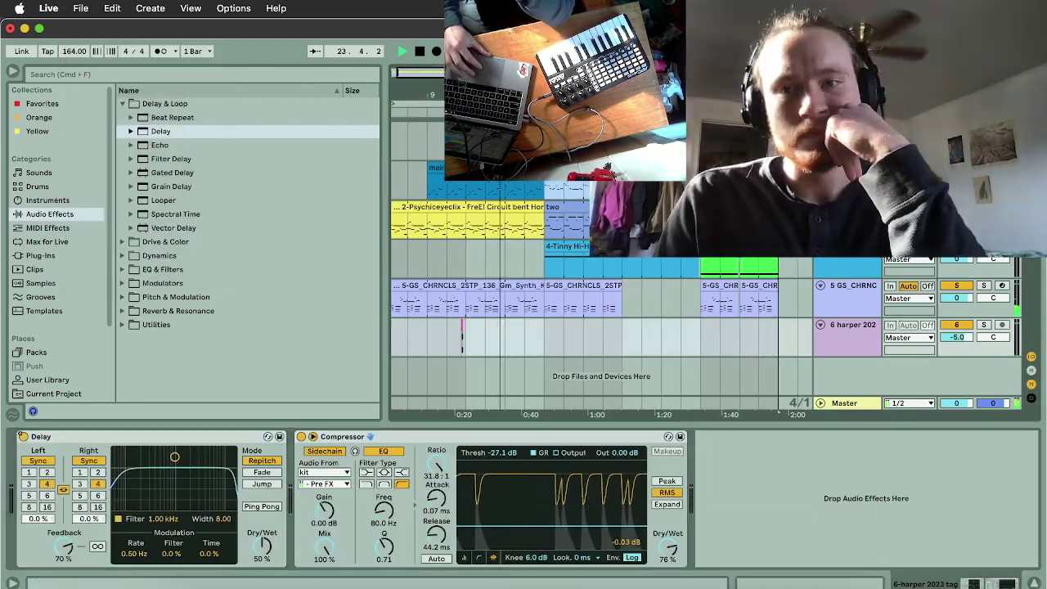
Listen through the arrangement and lower the filter frequency of the synth keys sampler on track 5
scroll(529, 221, "up", 5)
left_click(528, 221)
left_click(529, 254)
scroll(529, 255, "down", 5)
left_click(523, 188)
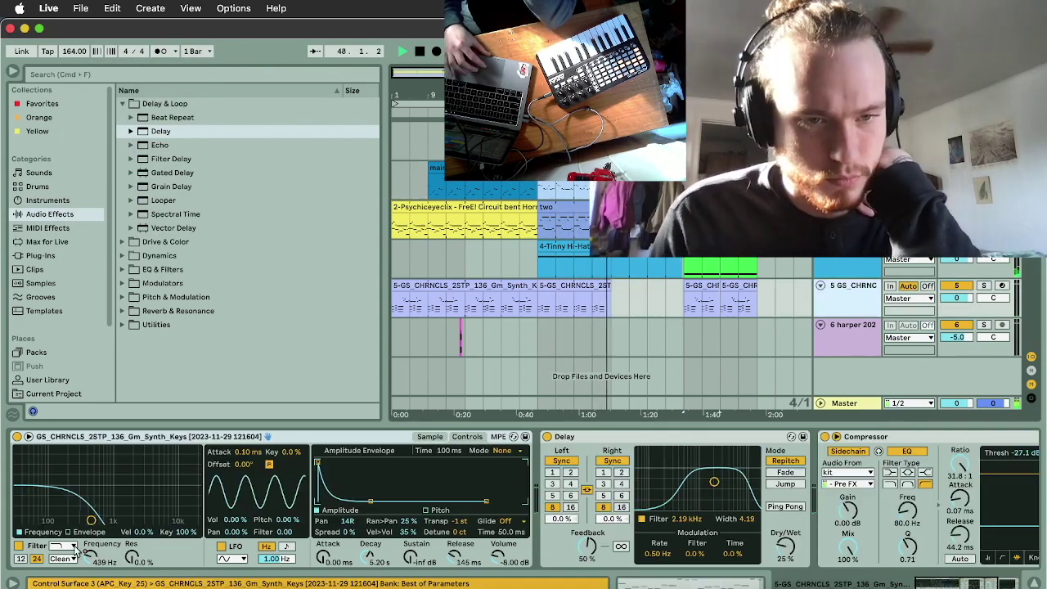
left_click_drag(89, 559, 89, 573)
key("XF86AudioRaiseVolume")
Export the arrangement as audio with MP3 encoding (CBR 320) on and save it to the :/// folder
left_click(583, 215)
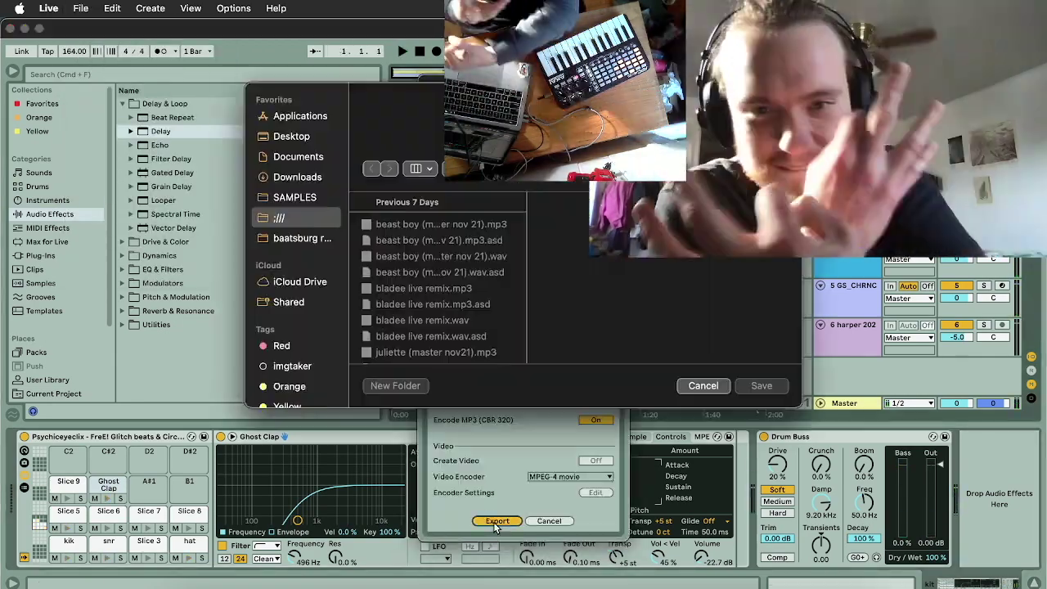
key("Return")
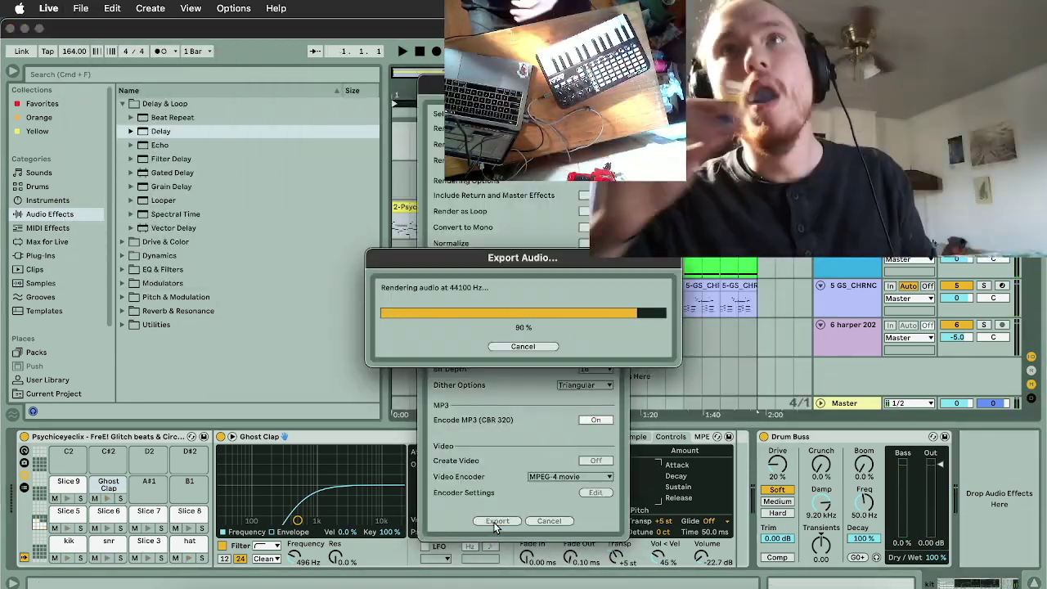